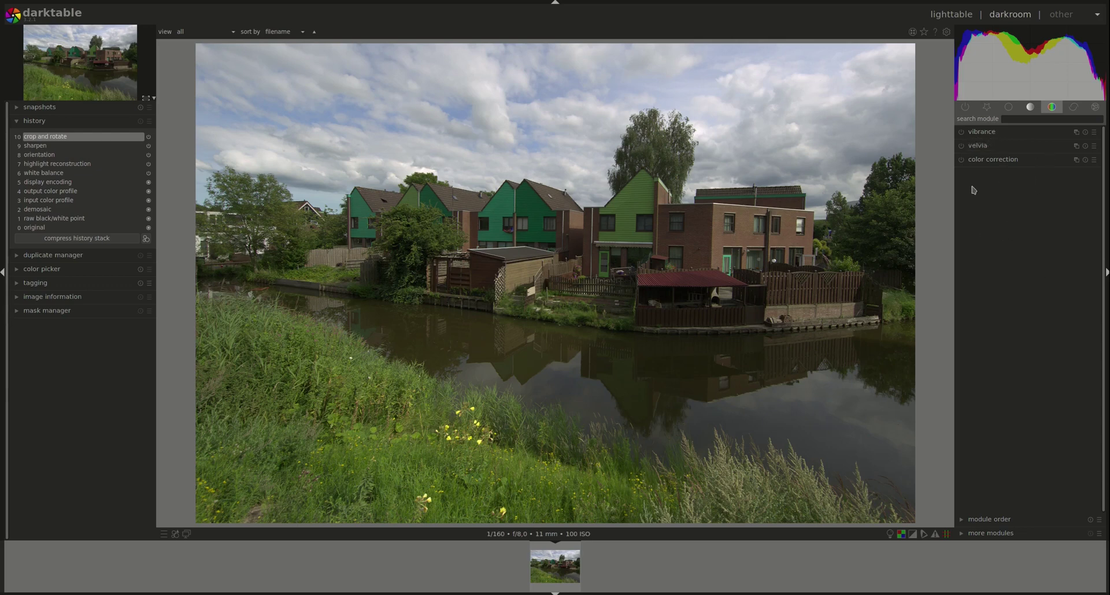
Step: Briefly show and hide the extra modules list, then expand the vibrance module, still off at 25%
{"action": "left_click", "coordinate": [985, 533]}
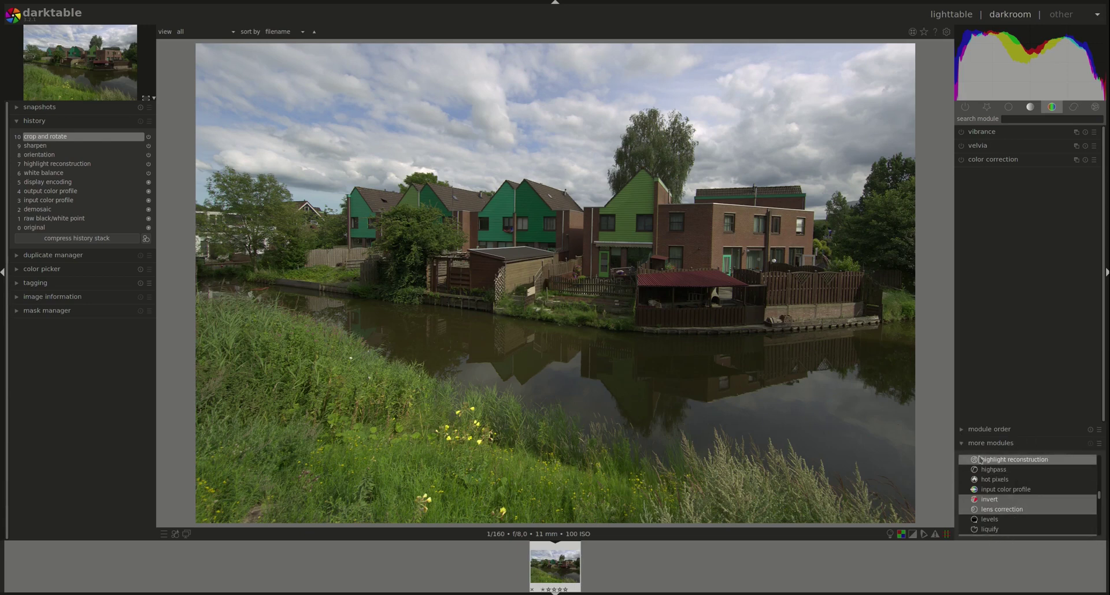
{"action": "left_click", "coordinate": [1006, 444]}
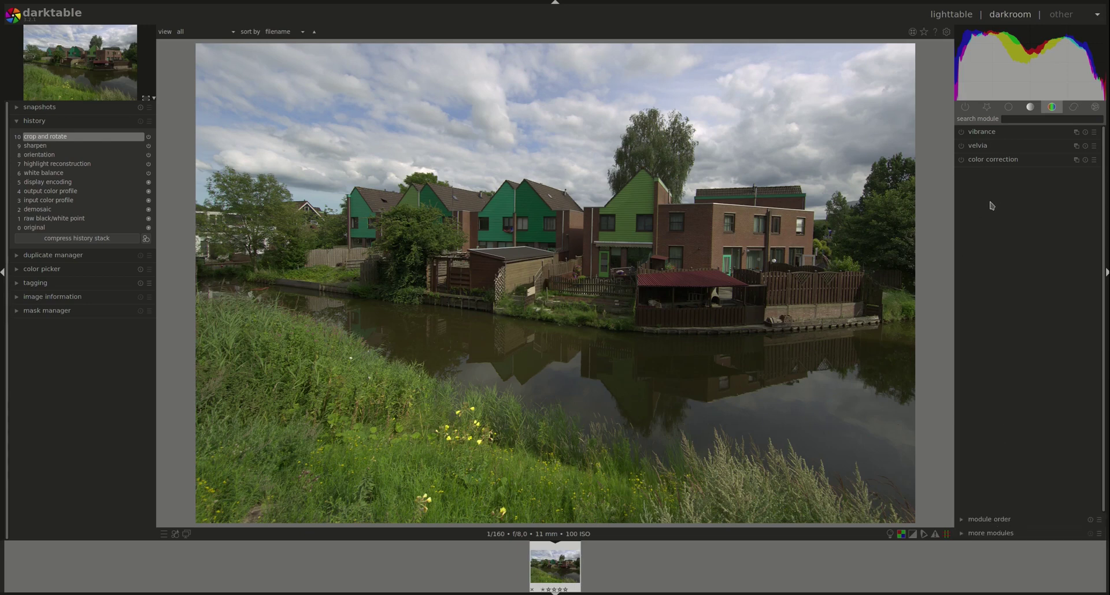
{"action": "left_click_drag", "start_coordinate": [986, 133], "coordinate": [985, 135]}
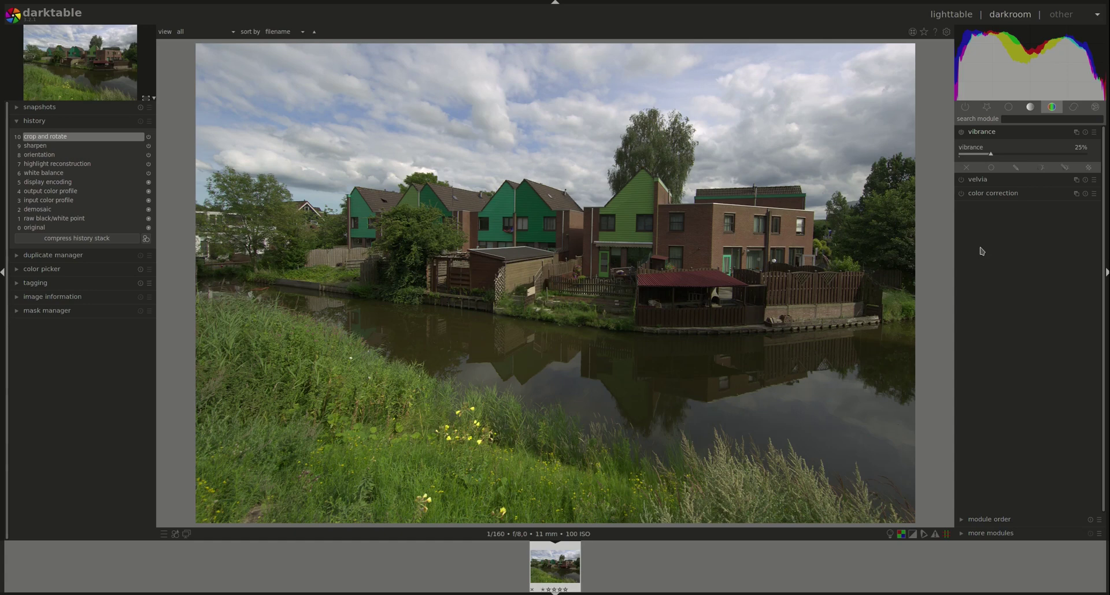
Step: Enable vibrance, try values up to 100%, compare it off and on, and settle at 57%
{"action": "left_click", "coordinate": [961, 132]}
{"action": "left_click_drag", "start_coordinate": [992, 157], "coordinate": [1038, 156]}
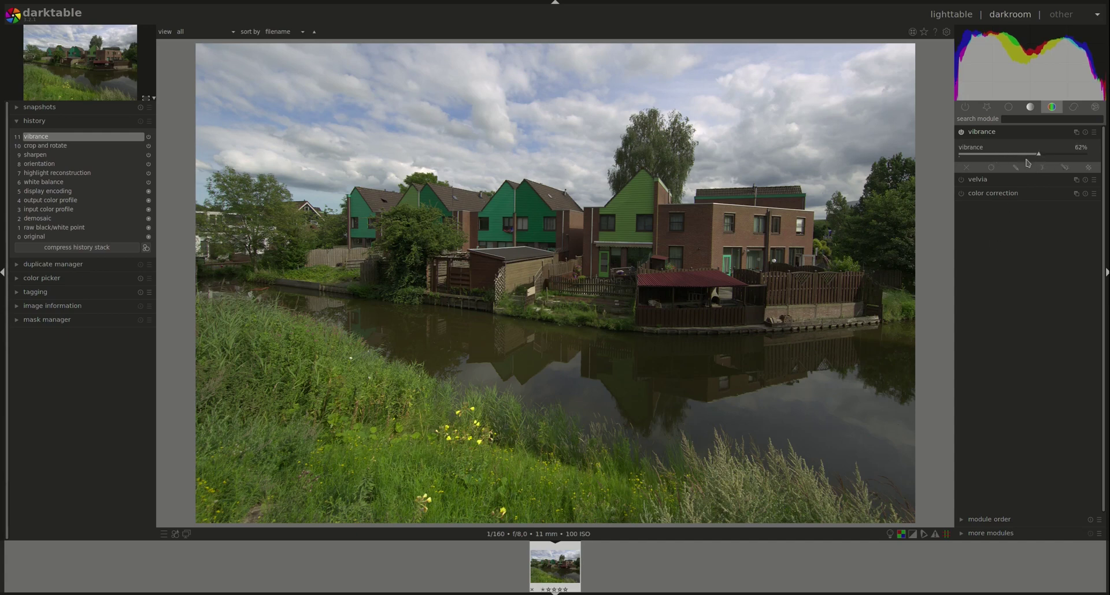
{"action": "left_click_drag", "start_coordinate": [1039, 157], "coordinate": [1081, 162]}
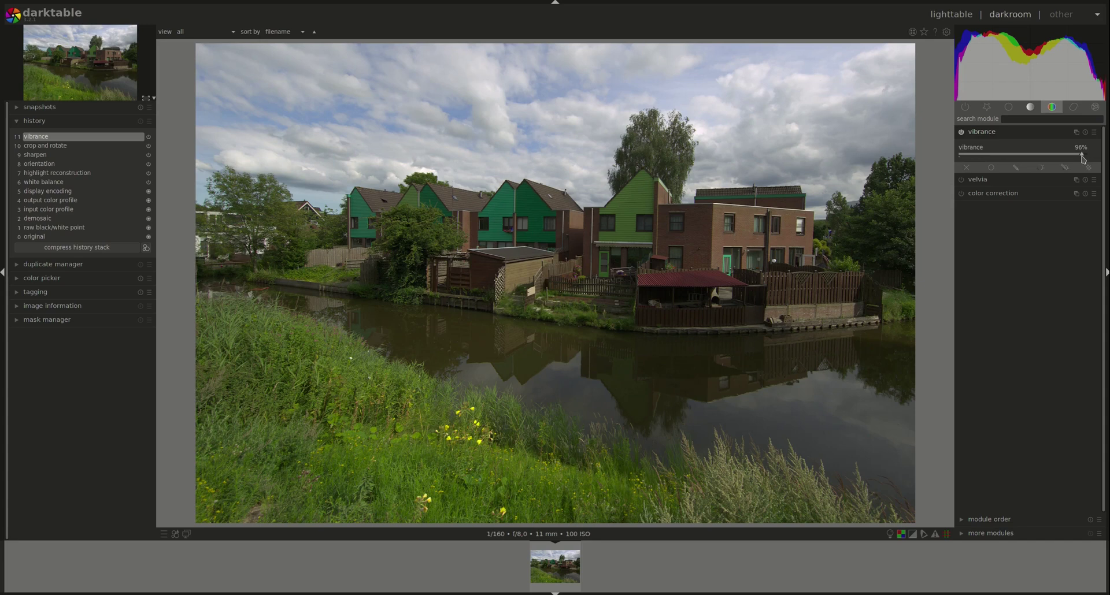
{"action": "mouse_move", "coordinate": [1082, 159]}
{"action": "left_mouse_down"}
{"action": "mouse_move", "coordinate": [1032, 157]}
{"action": "mouse_move", "coordinate": [1097, 166]}
{"action": "left_mouse_up"}
{"action": "left_click_drag", "start_coordinate": [1085, 157], "coordinate": [1032, 166]}
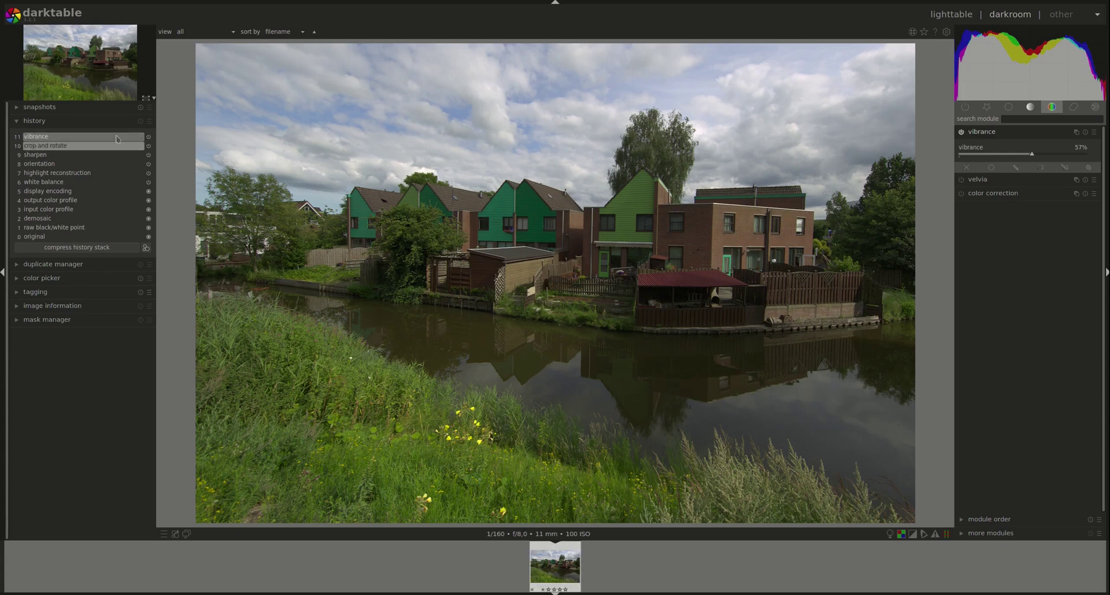
{"action": "left_click", "coordinate": [961, 132]}
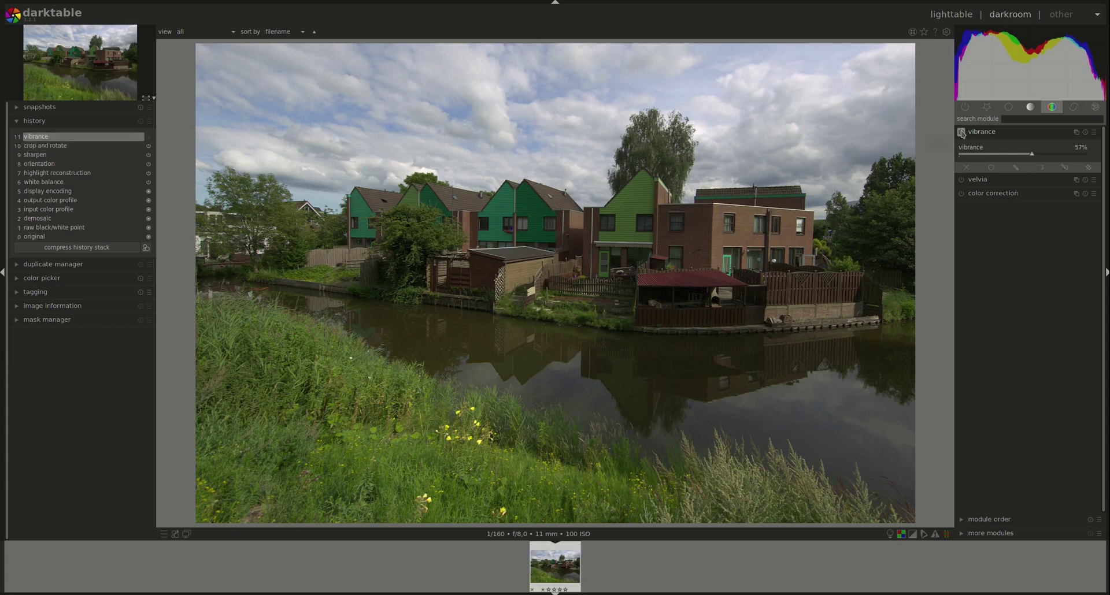
{"action": "left_click", "coordinate": [961, 132]}
Step: Collapse vibrance, then expand the velvia module and switch it on
{"action": "left_click", "coordinate": [981, 133]}
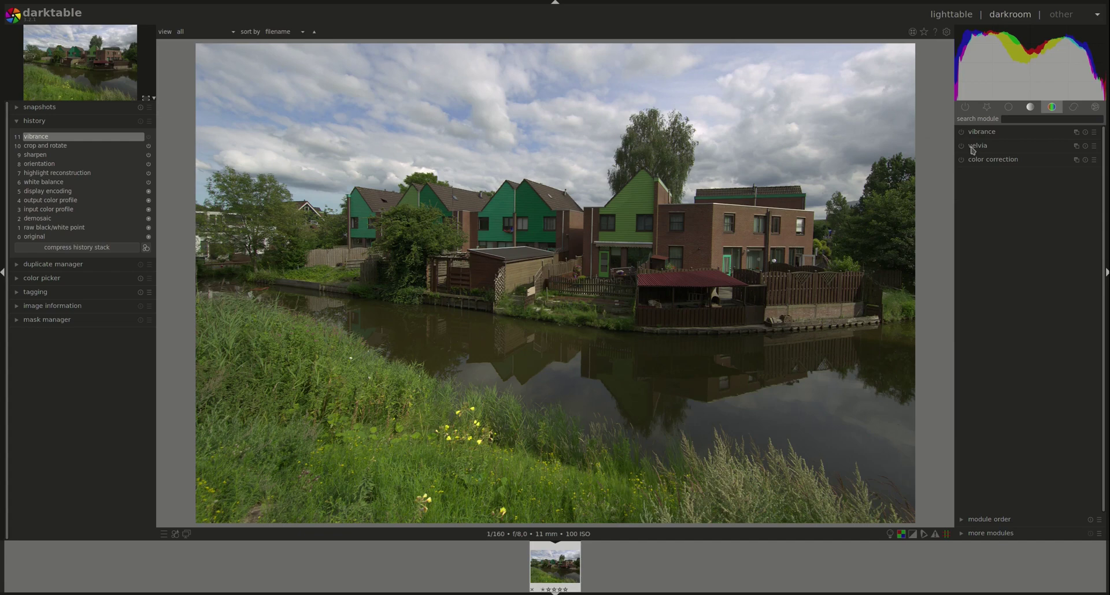
{"action": "left_click", "coordinate": [974, 148]}
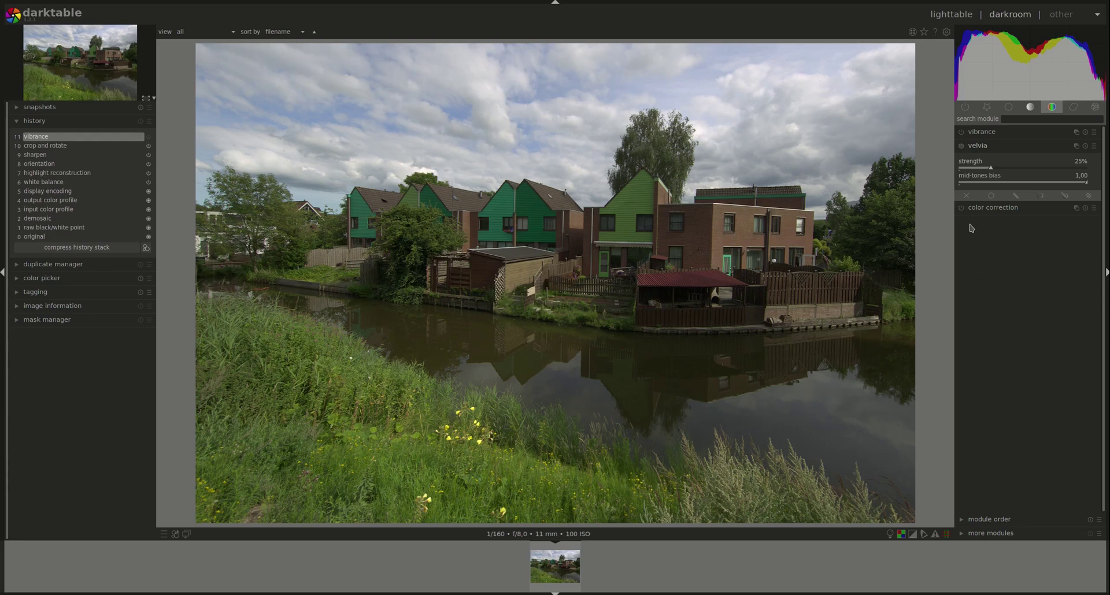
{"action": "left_click", "coordinate": [961, 147]}
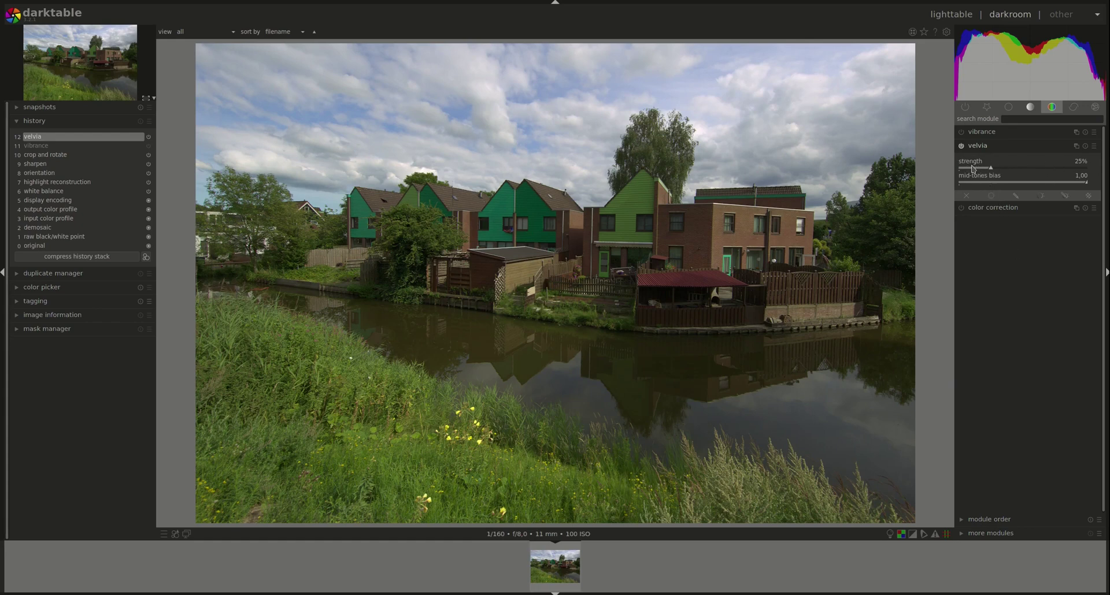
Step: Test velvia strength at 72% and 1%, then leave it at 0%
{"action": "left_click_drag", "start_coordinate": [990, 170], "coordinate": [1086, 172]}
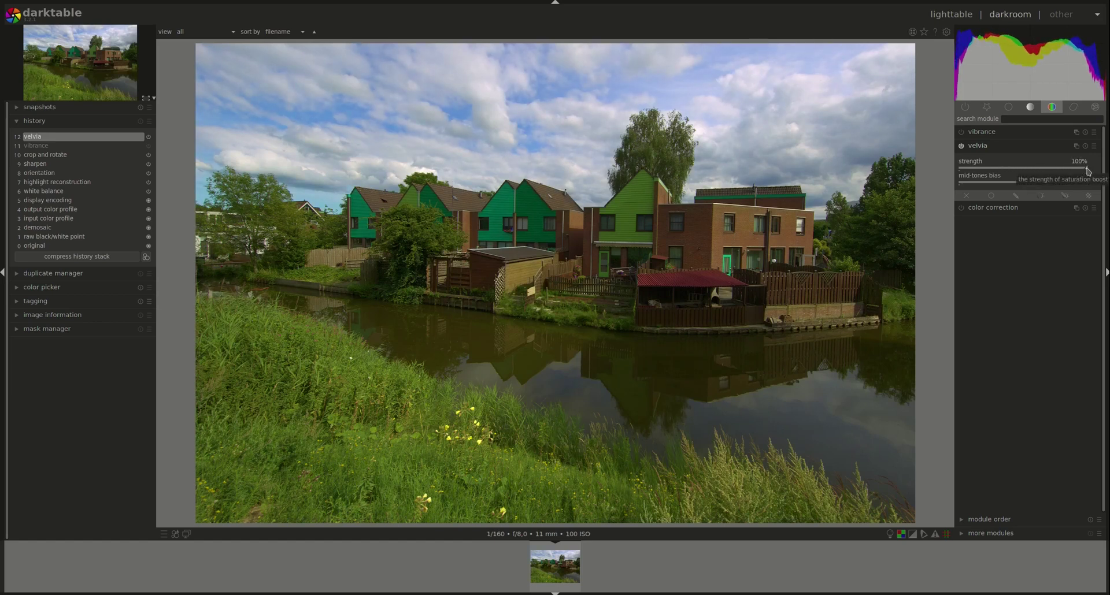
{"action": "left_click_drag", "start_coordinate": [1087, 171], "coordinate": [958, 173]}
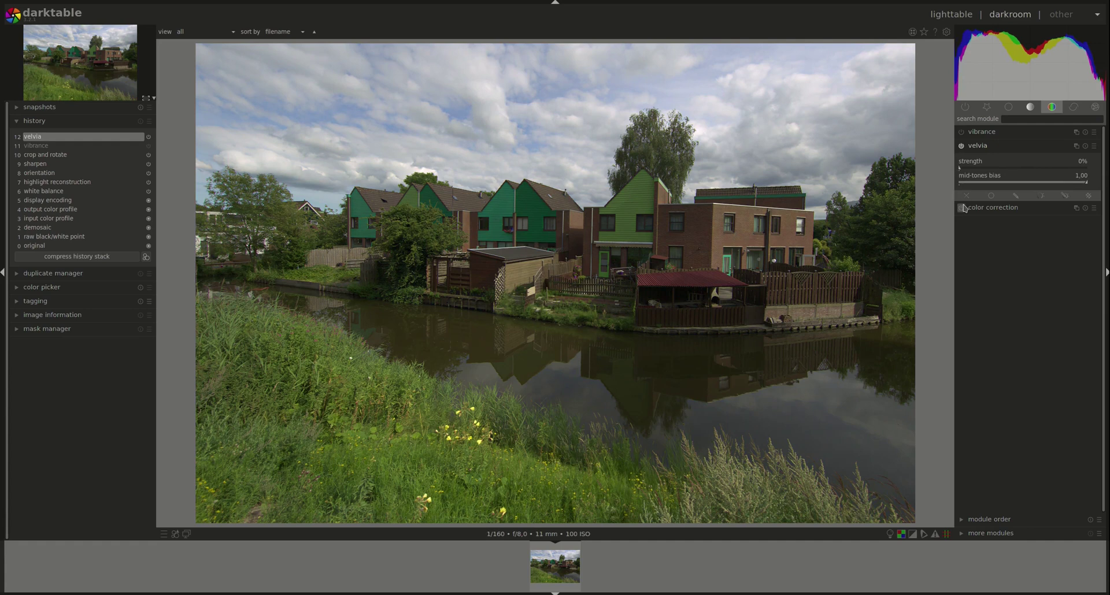
{"action": "left_click_drag", "start_coordinate": [957, 172], "coordinate": [948, 172]}
{"action": "left_click", "coordinate": [961, 148]}
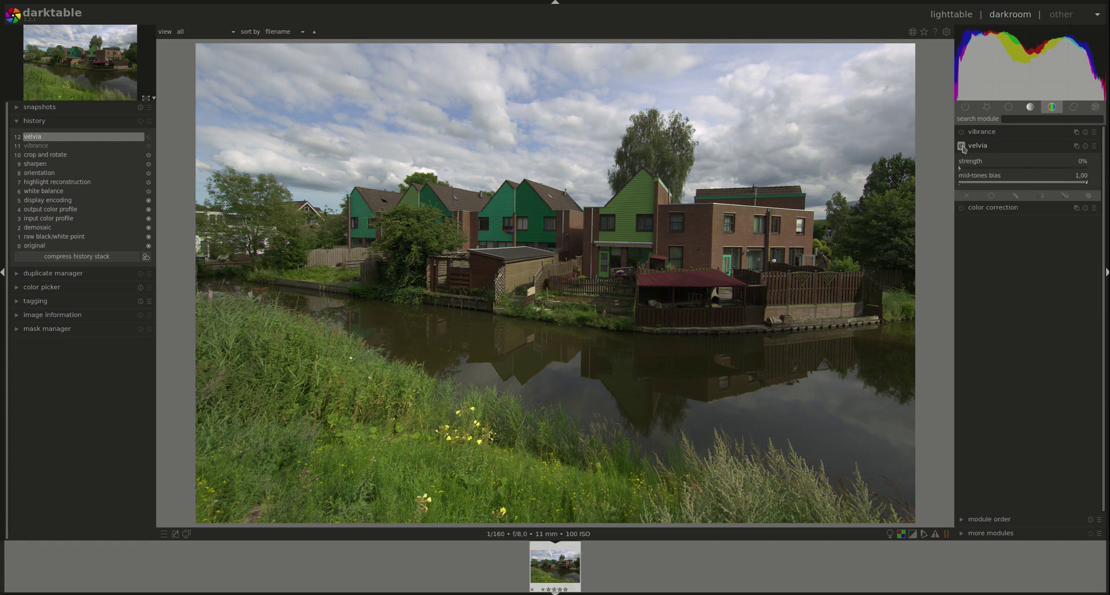
Step: Try velvia strength at 49% and 99%, then reset it to the default 25%
{"action": "left_click_drag", "start_coordinate": [960, 171], "coordinate": [1023, 170]}
{"action": "scroll", "coordinate": [1068, 170], "scroll_direction": "down", "scroll_amount": 20}
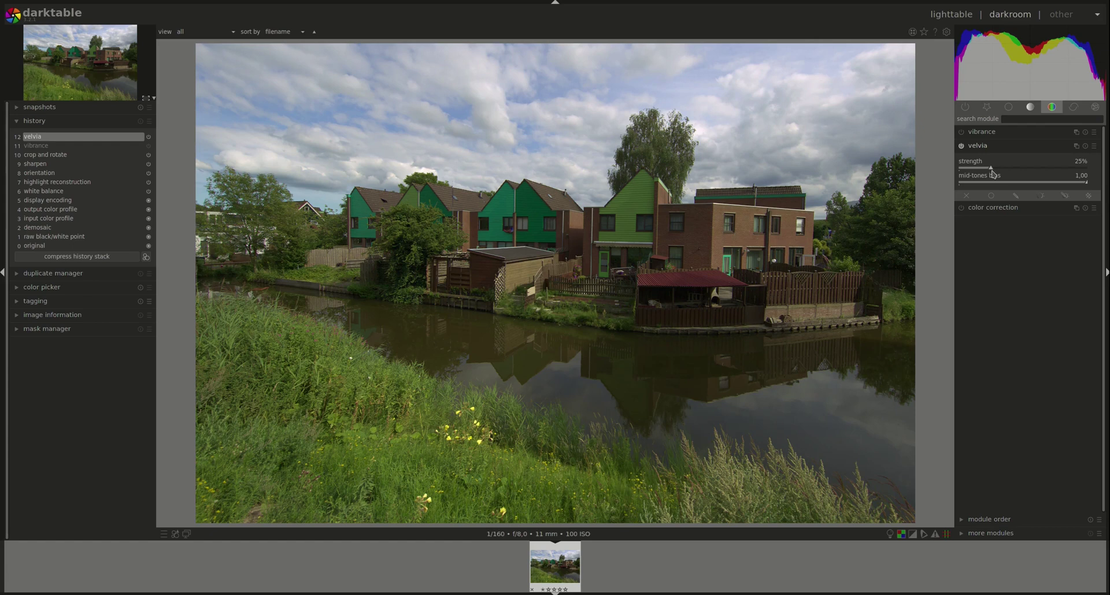
{"action": "left_click_drag", "start_coordinate": [992, 169], "coordinate": [1087, 176]}
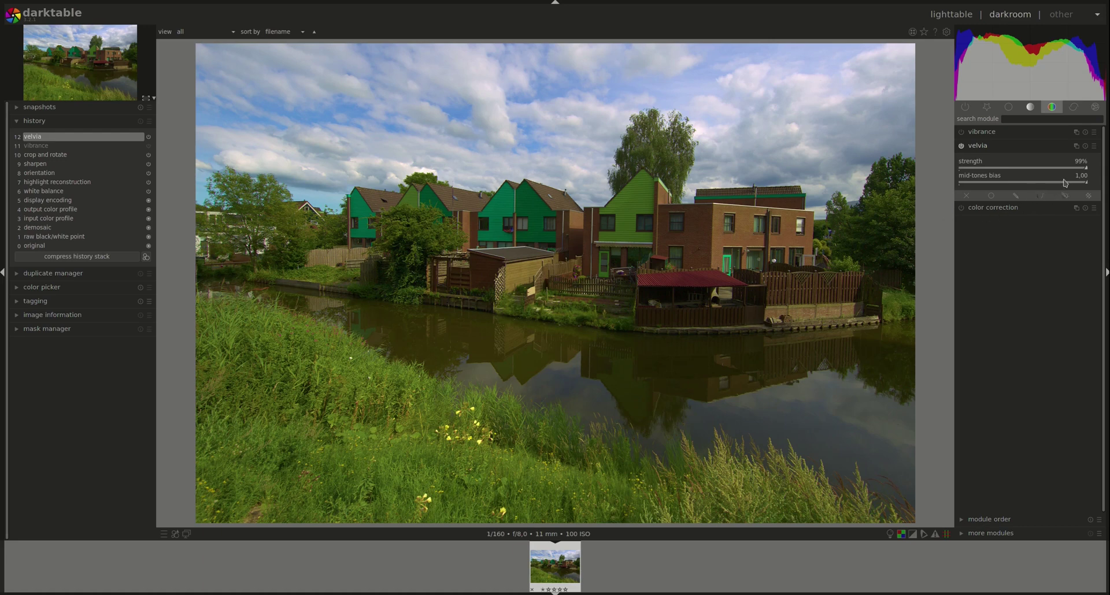
{"action": "double_click", "coordinate": [1083, 168]}
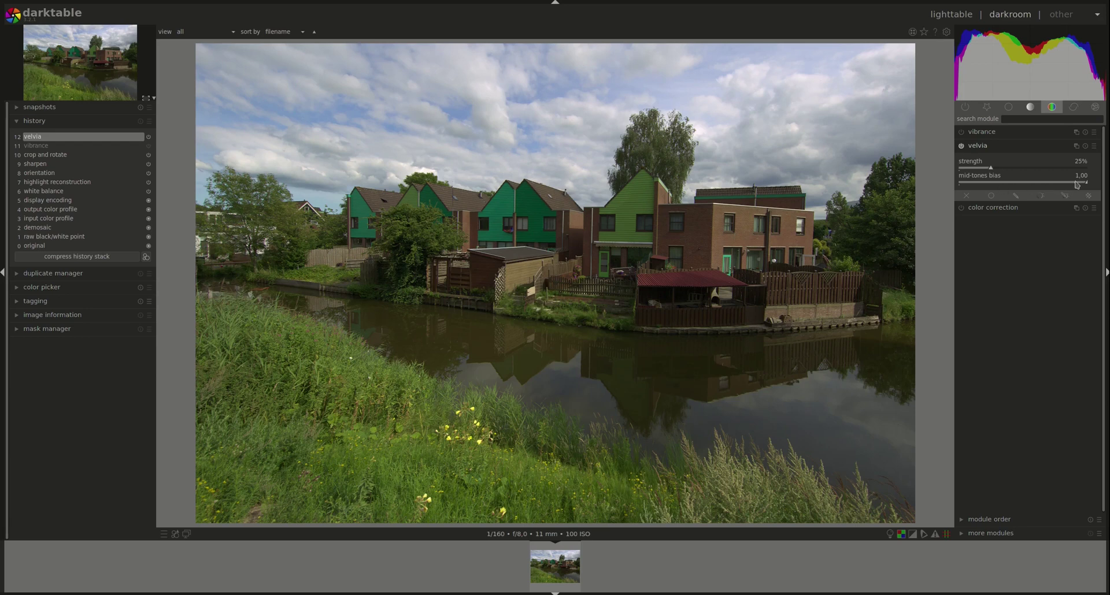
Step: Lower the velvia mid-tones bias to 0,50 and set strength to 18%
{"action": "scroll", "coordinate": [1071, 184], "scroll_direction": "down", "scroll_amount": 2}
{"action": "mouse_move", "coordinate": [1071, 184]}
{"action": "left_mouse_down"}
{"action": "mouse_move", "coordinate": [954, 188]}
{"action": "mouse_move", "coordinate": [1097, 184]}
{"action": "mouse_move", "coordinate": [952, 184]}
{"action": "mouse_move", "coordinate": [1022, 187]}
{"action": "left_mouse_up"}
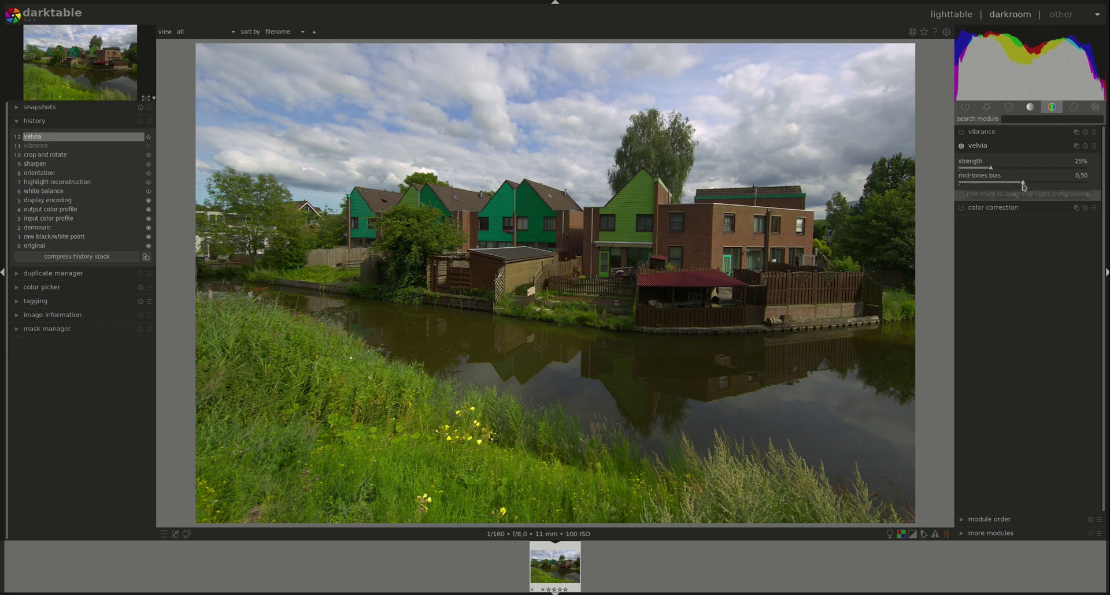
{"action": "left_click", "coordinate": [981, 169]}
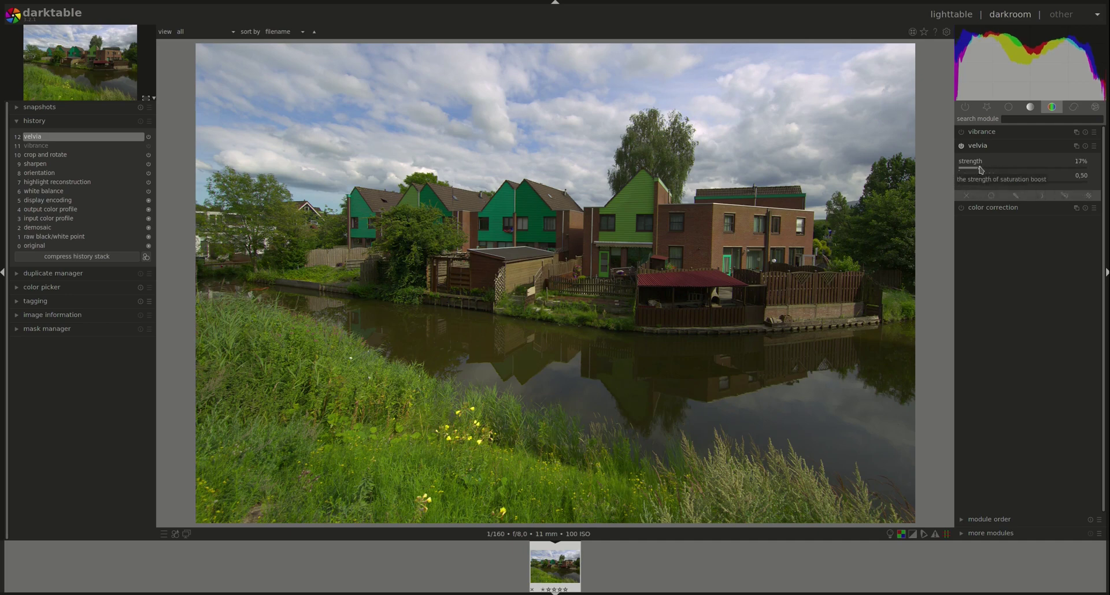
{"action": "left_click", "coordinate": [982, 168]}
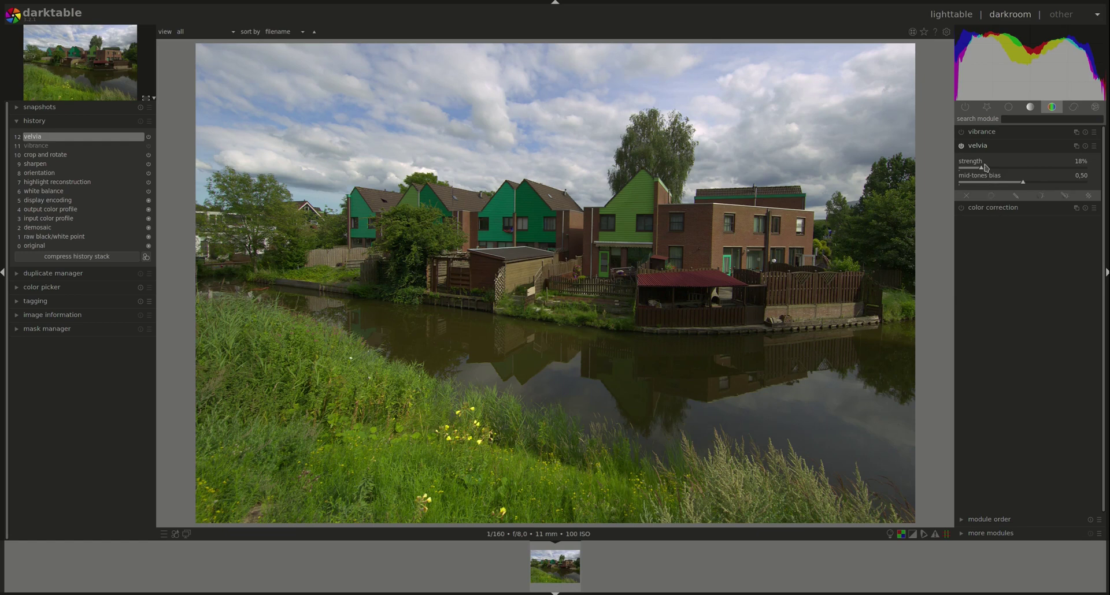
{"action": "left_click", "coordinate": [989, 132]}
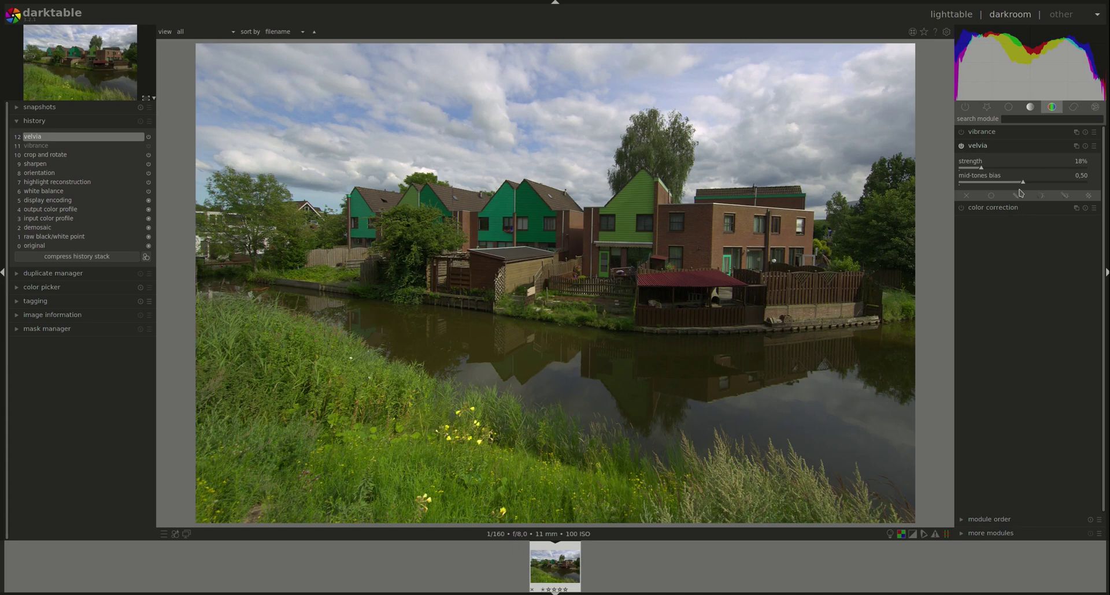
Step: Turn velvia off and collapse it, then expand color correction, with saturation at +1,00
{"action": "left_click", "coordinate": [960, 146]}
{"action": "left_click", "coordinate": [977, 148]}
{"action": "left_click", "coordinate": [987, 161]}
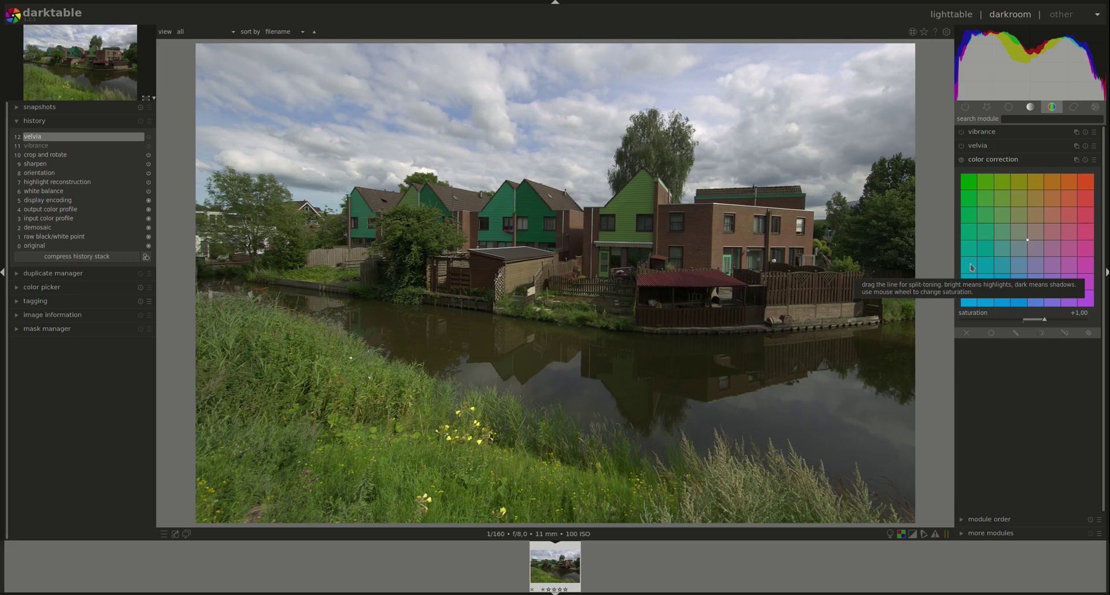
Step: Enable color correction and move the shadow and highlight points for a warm yellowish split-tone
{"action": "left_click", "coordinate": [961, 161]}
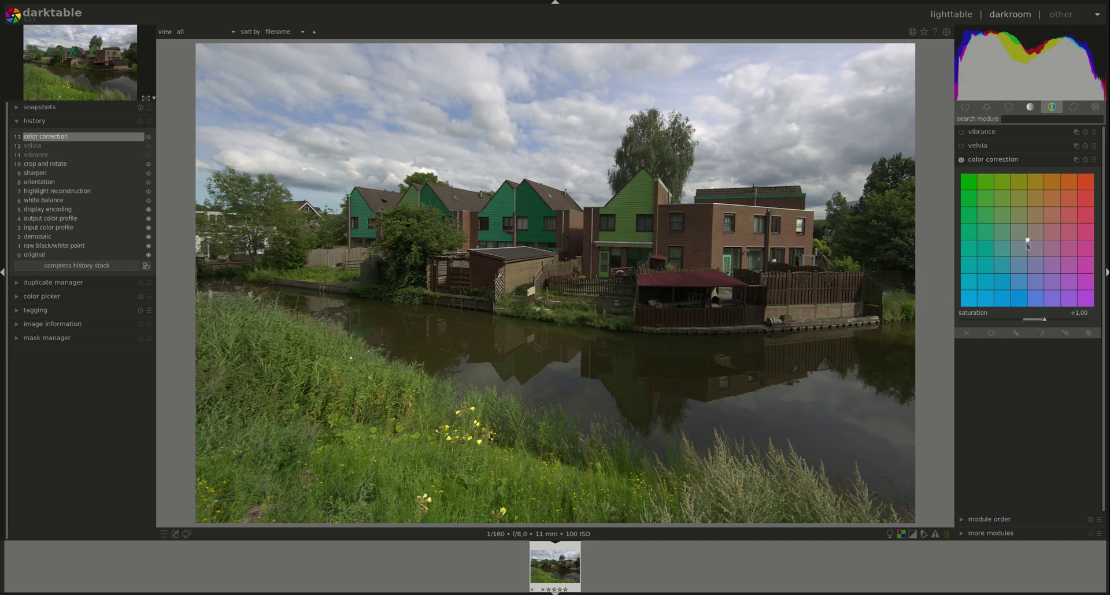
{"action": "mouse_move", "coordinate": [1028, 241]}
{"action": "left_mouse_down"}
{"action": "mouse_move", "coordinate": [1027, 224]}
{"action": "mouse_move", "coordinate": [1028, 259]}
{"action": "left_mouse_up"}
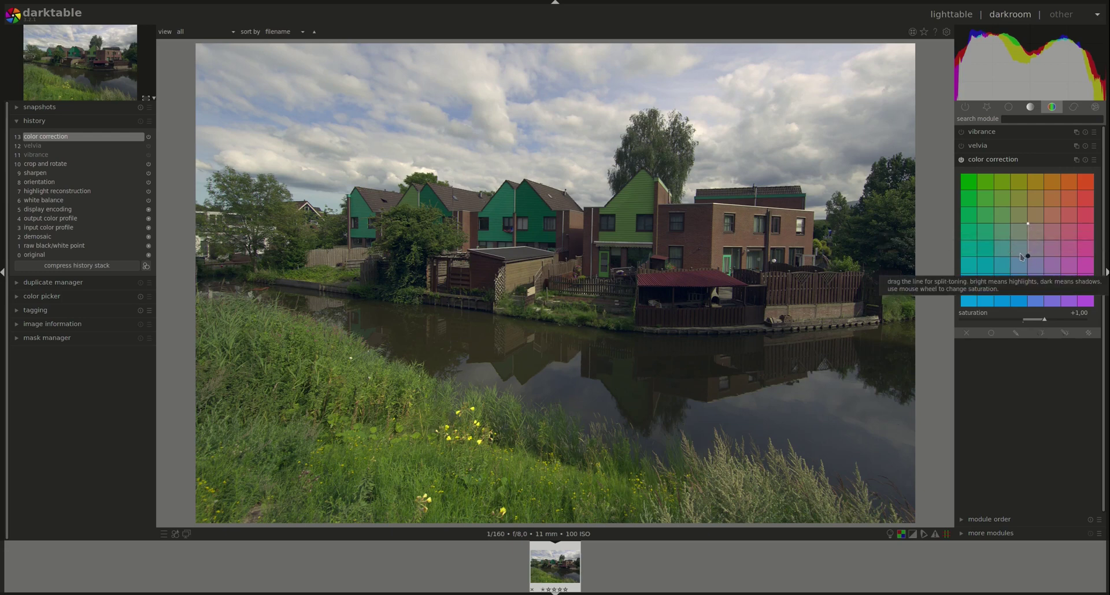
{"action": "left_click_drag", "start_coordinate": [1029, 257], "coordinate": [1012, 241]}
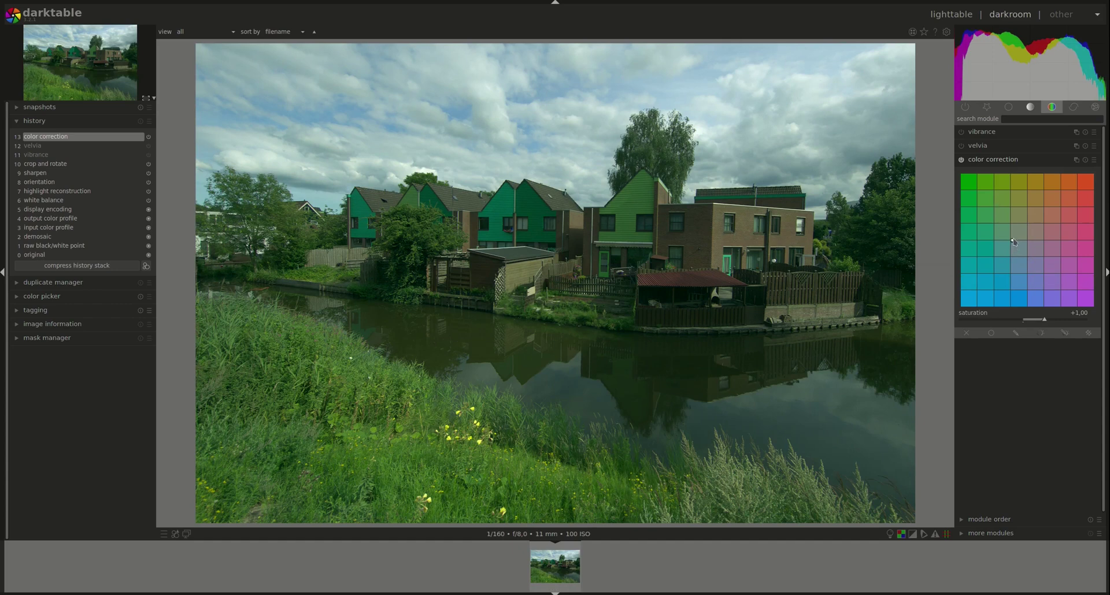
{"action": "left_click_drag", "start_coordinate": [1012, 242], "coordinate": [993, 261]}
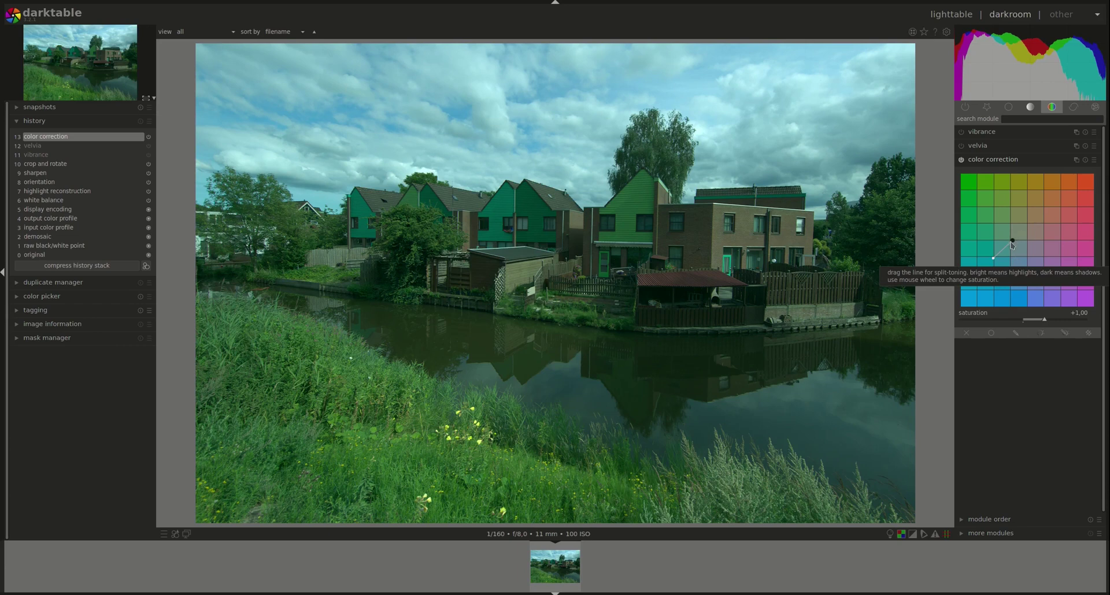
{"action": "left_click_drag", "start_coordinate": [1012, 242], "coordinate": [1046, 212]}
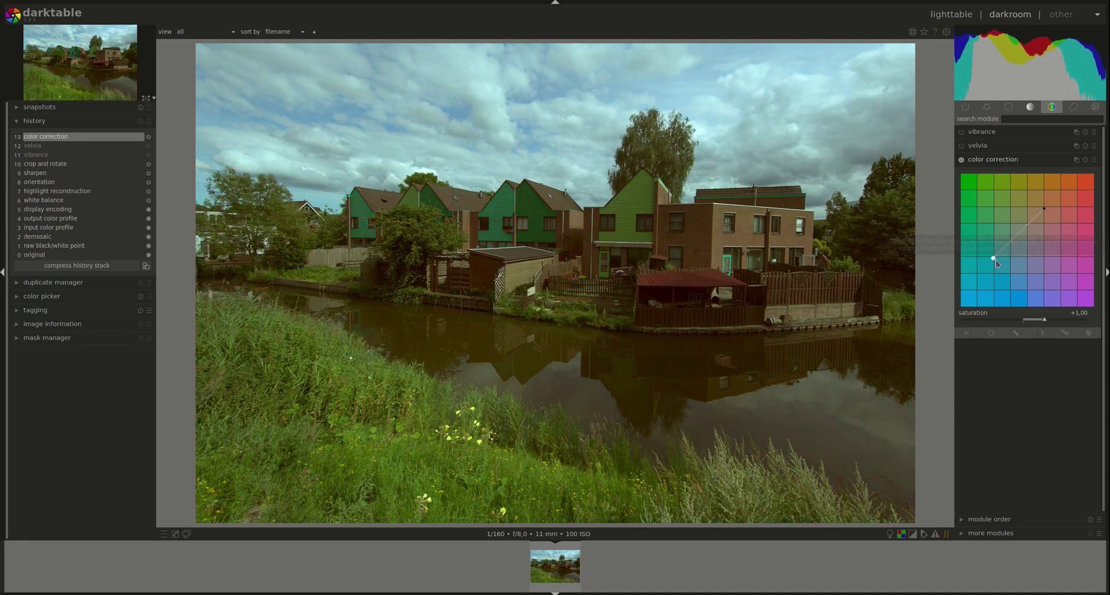
{"action": "left_click_drag", "start_coordinate": [993, 259], "coordinate": [1044, 224]}
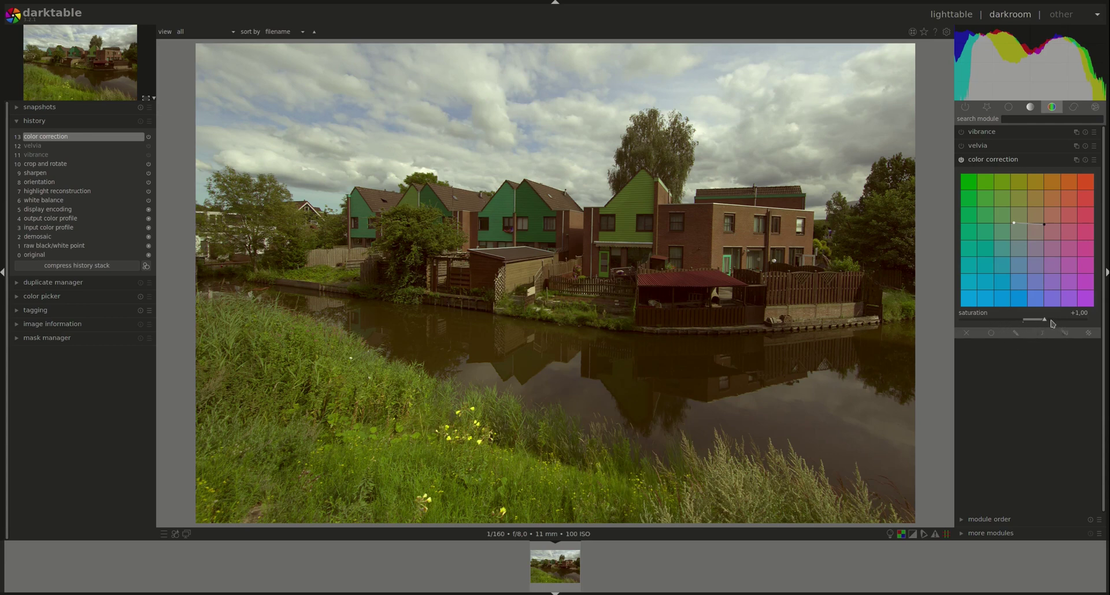
Step: Raise then reset saturation to +1,00, reset color correction to neutral, and collapse the module
{"action": "left_click_drag", "start_coordinate": [1045, 322], "coordinate": [1085, 315]}
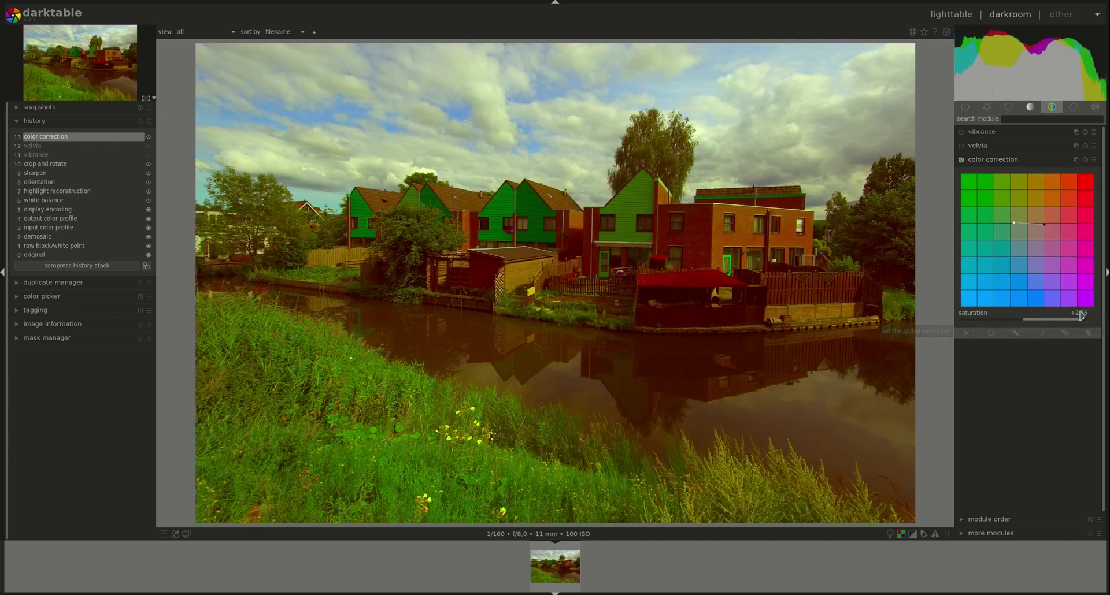
{"action": "double_click", "coordinate": [1085, 315]}
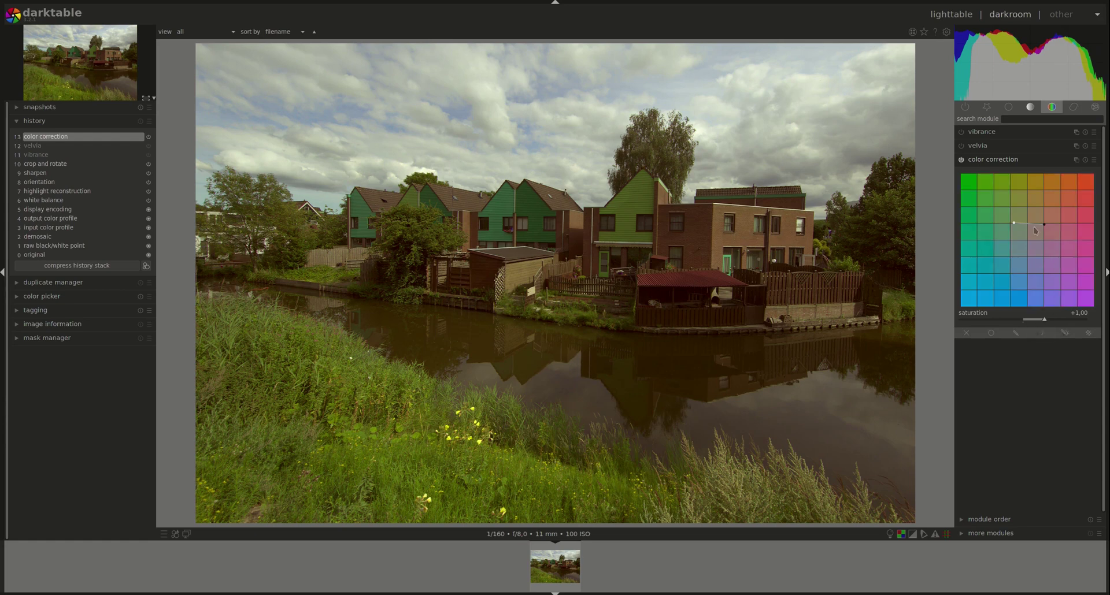
{"action": "left_click", "coordinate": [1085, 160]}
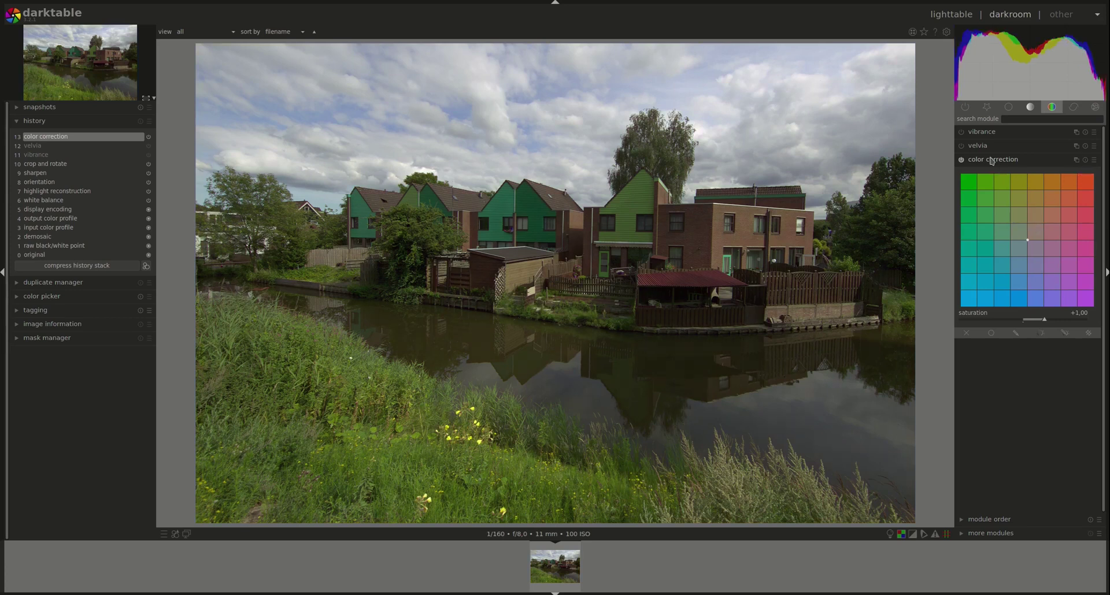
{"action": "left_click", "coordinate": [990, 161]}
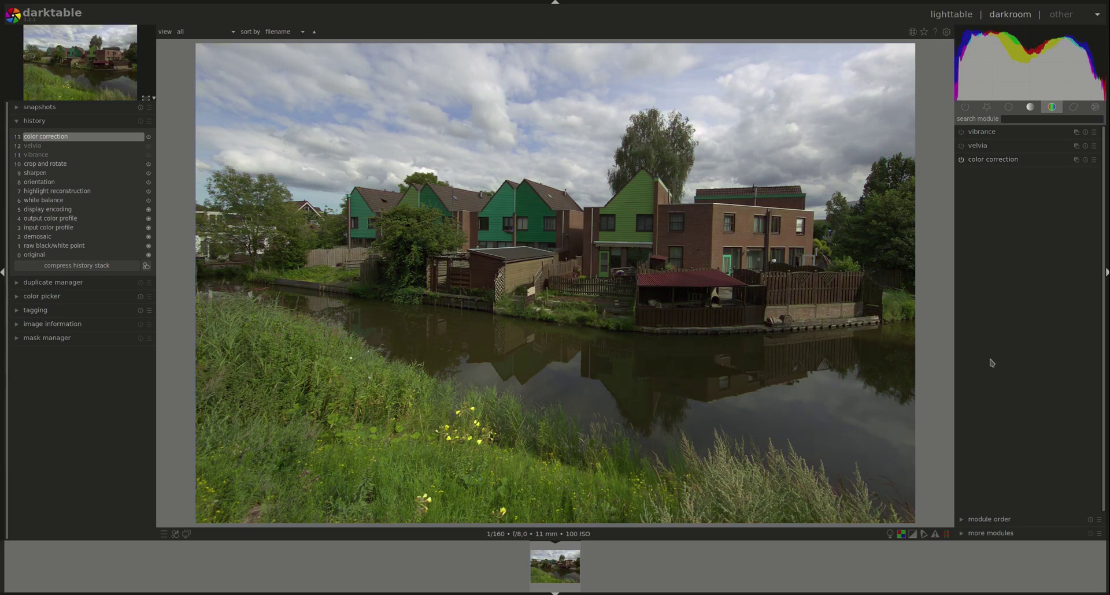